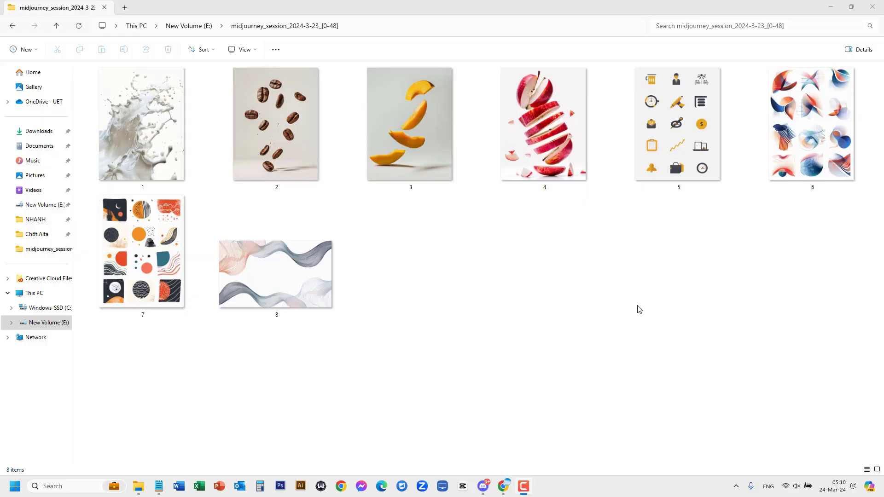
- Bring the image folder forward, then select and deselect the milk splash image
{"action": "left_click", "coordinate": [640, 309]}
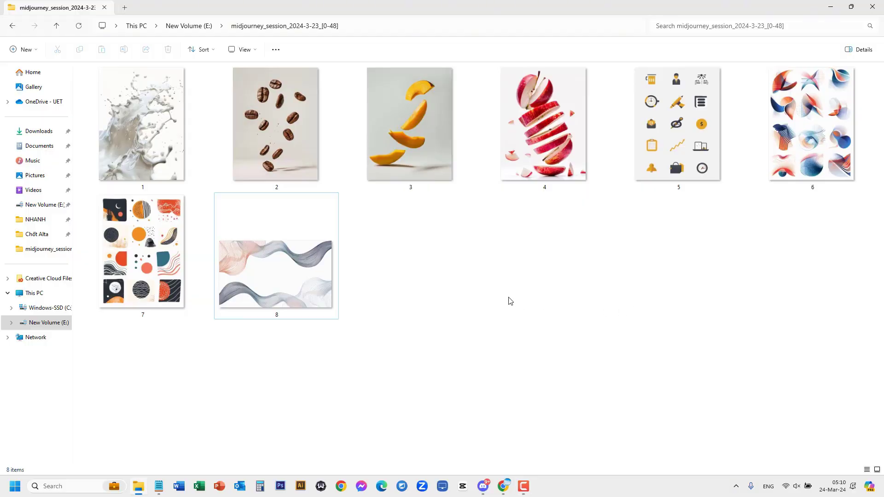
{"action": "left_click", "coordinate": [161, 146]}
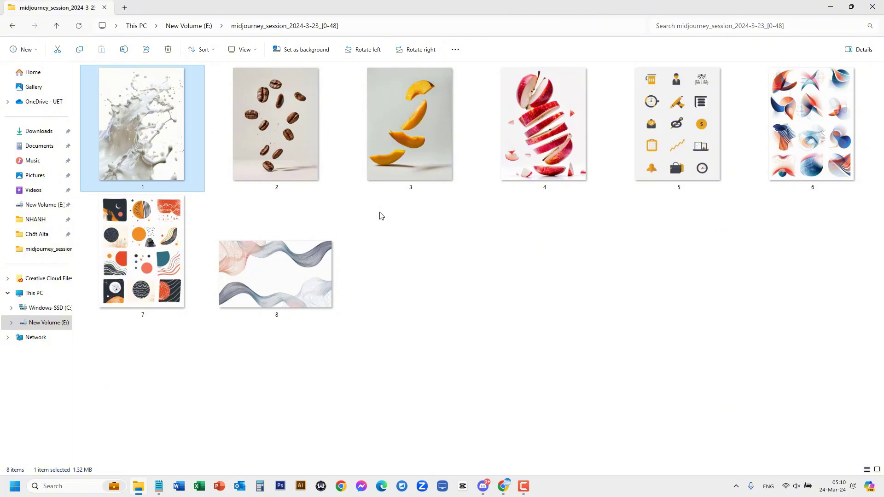
{"action": "left_click", "coordinate": [381, 216]}
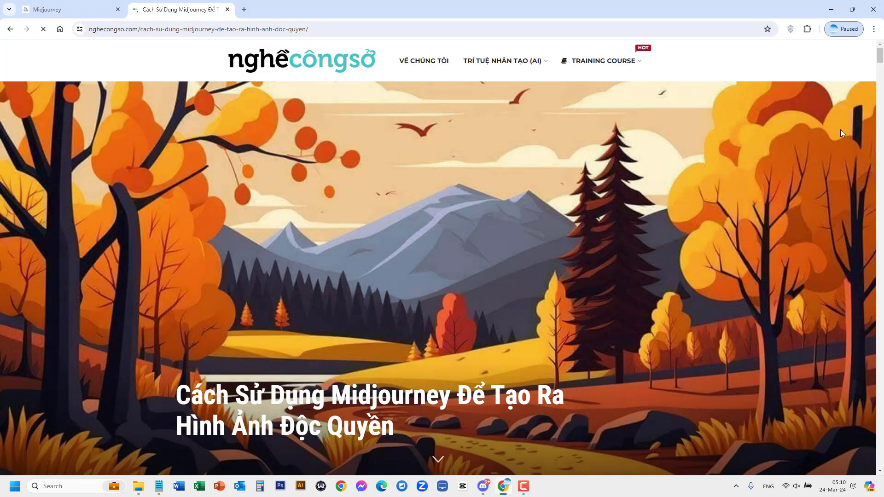
- Read down through the nghecongso.com Midjourney tutorial, then switch to the Midjourney home page tab
{"action": "scroll", "coordinate": [544, 264], "scroll_direction": "down", "scroll_amount": 4}
{"action": "scroll", "coordinate": [545, 264], "scroll_direction": "down", "scroll_amount": 1}
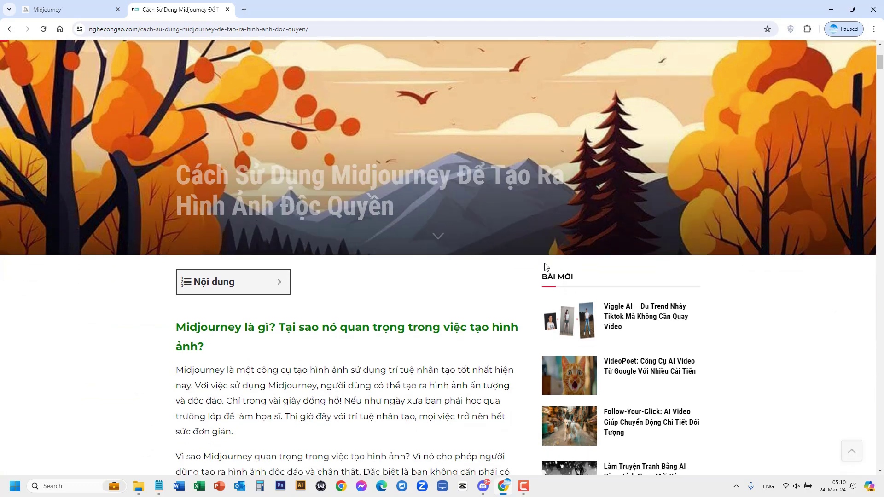
{"action": "scroll", "coordinate": [473, 256], "scroll_direction": "down", "scroll_amount": 1}
{"action": "scroll", "coordinate": [473, 256], "scroll_direction": "down", "scroll_amount": 1}
{"action": "scroll", "coordinate": [473, 260], "scroll_direction": "down", "scroll_amount": 3}
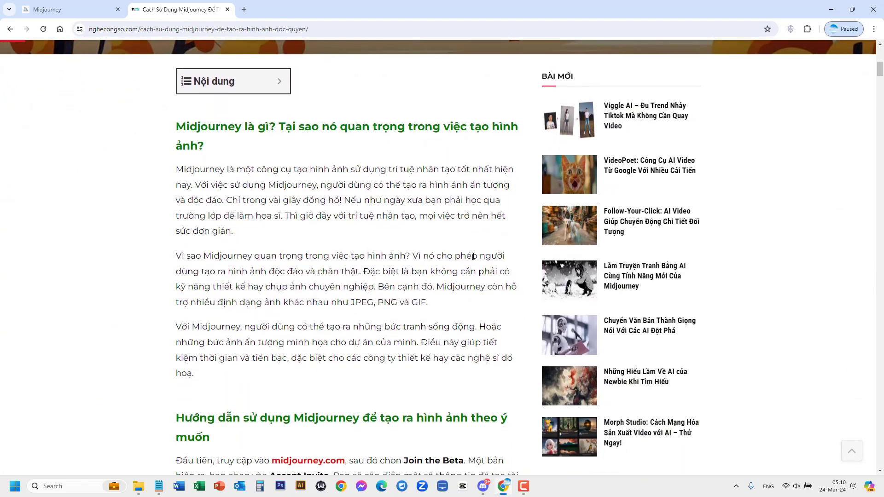
{"action": "scroll", "coordinate": [473, 259], "scroll_direction": "down", "scroll_amount": 5}
{"action": "scroll", "coordinate": [473, 260], "scroll_direction": "down", "scroll_amount": 1}
{"action": "scroll", "coordinate": [473, 256], "scroll_direction": "down", "scroll_amount": 2}
{"action": "scroll", "coordinate": [473, 257], "scroll_direction": "down", "scroll_amount": 4}
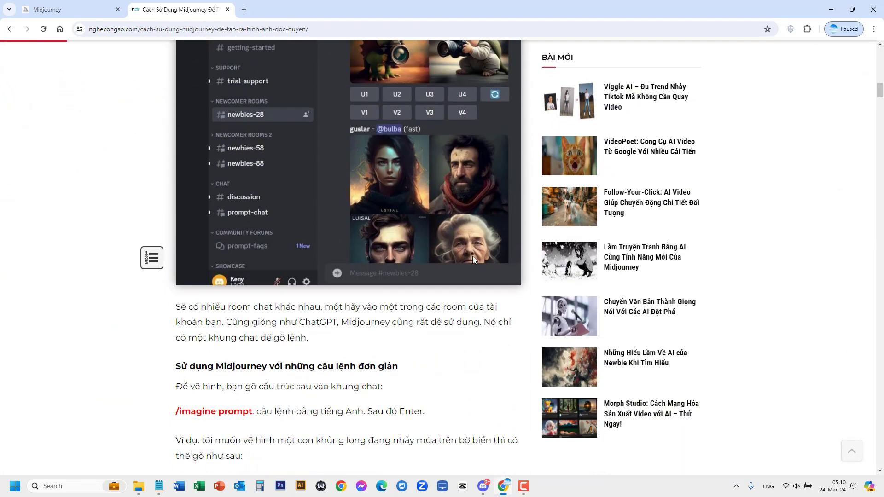
{"action": "scroll", "coordinate": [473, 256], "scroll_direction": "down", "scroll_amount": 3}
{"action": "scroll", "coordinate": [473, 256], "scroll_direction": "down", "scroll_amount": 5}
{"action": "scroll", "coordinate": [474, 257], "scroll_direction": "down", "scroll_amount": 6}
{"action": "scroll", "coordinate": [474, 256], "scroll_direction": "down", "scroll_amount": 5}
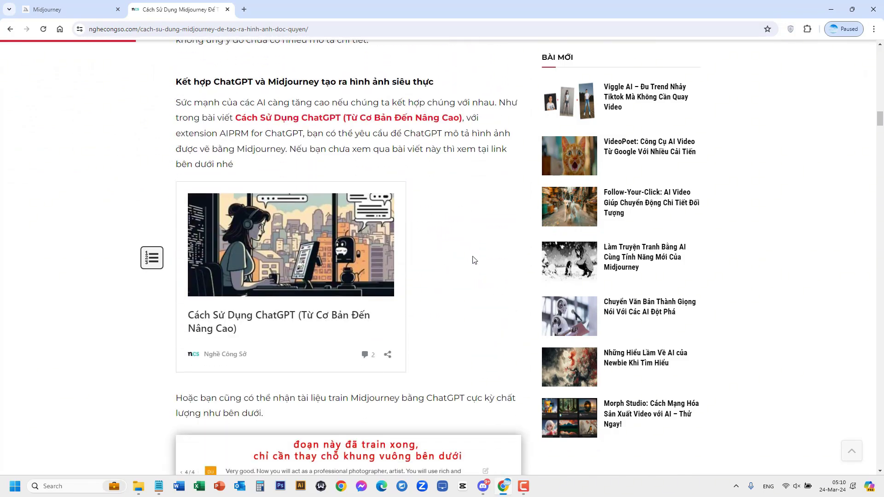
{"action": "scroll", "coordinate": [474, 256], "scroll_direction": "down", "scroll_amount": 5}
{"action": "scroll", "coordinate": [474, 258], "scroll_direction": "down", "scroll_amount": 5}
{"action": "scroll", "coordinate": [473, 260], "scroll_direction": "down", "scroll_amount": 5}
{"action": "scroll", "coordinate": [472, 259], "scroll_direction": "down", "scroll_amount": 5}
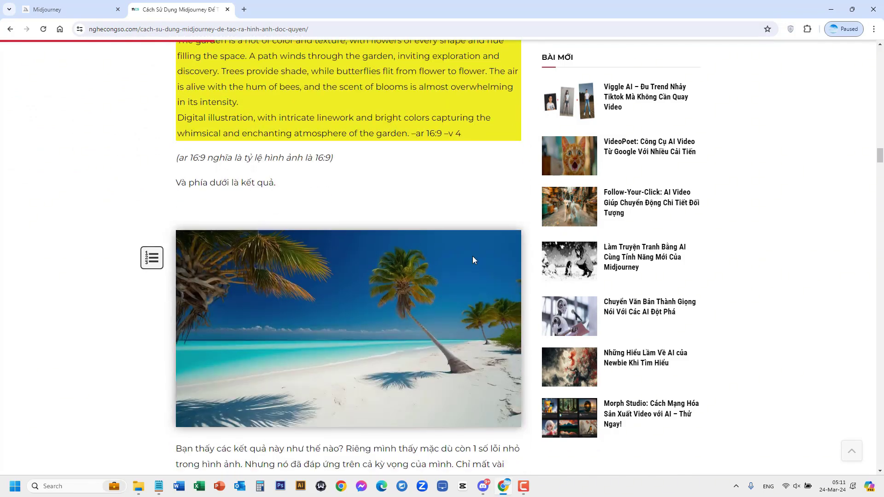
{"action": "scroll", "coordinate": [472, 260], "scroll_direction": "down", "scroll_amount": 6}
{"action": "scroll", "coordinate": [475, 260], "scroll_direction": "down", "scroll_amount": 2}
{"action": "scroll", "coordinate": [475, 260], "scroll_direction": "down", "scroll_amount": 6}
{"action": "scroll", "coordinate": [472, 256], "scroll_direction": "down", "scroll_amount": 1}
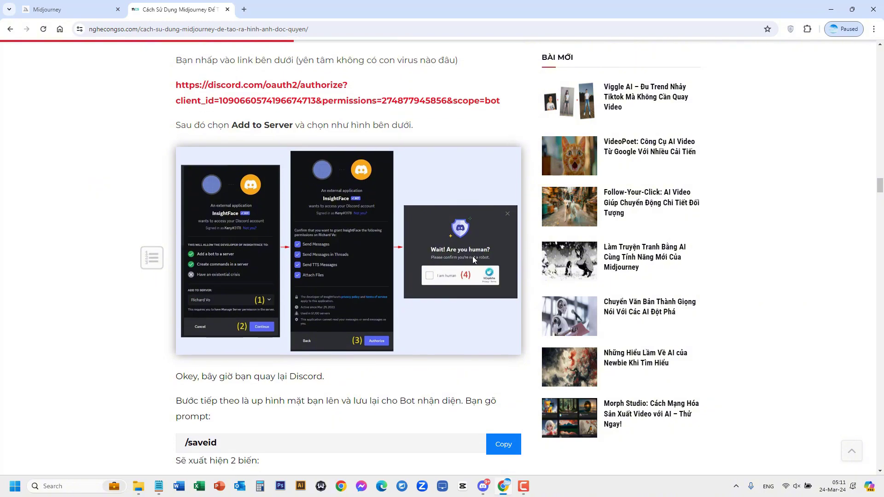
{"action": "scroll", "coordinate": [472, 257], "scroll_direction": "down", "scroll_amount": 5}
{"action": "scroll", "coordinate": [346, 211], "scroll_direction": "down", "scroll_amount": 4}
{"action": "scroll", "coordinate": [347, 211], "scroll_direction": "down", "scroll_amount": 8}
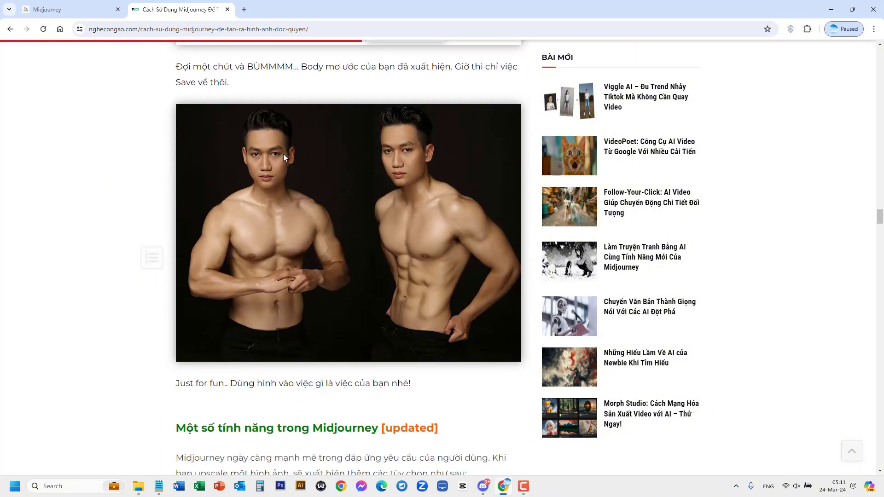
{"action": "left_click", "coordinate": [74, 9]}
- Close the tutorial tab and begin Discord sign-in for Midjourney, choosing to register a new account
{"action": "left_click", "coordinate": [228, 9]}
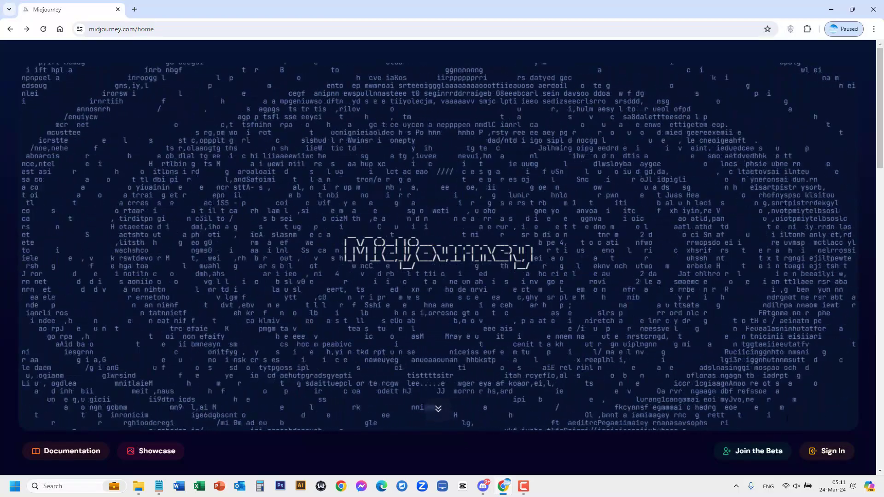
{"action": "left_click", "coordinate": [825, 451]}
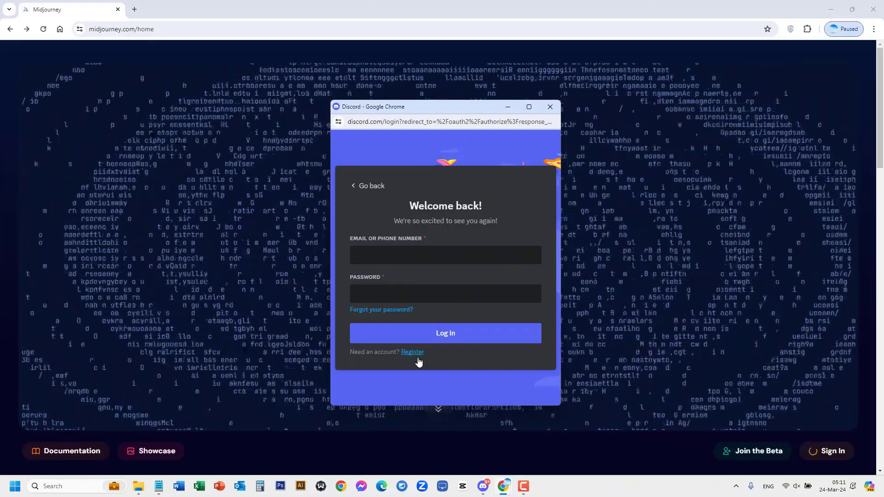
{"action": "left_click", "coordinate": [417, 353]}
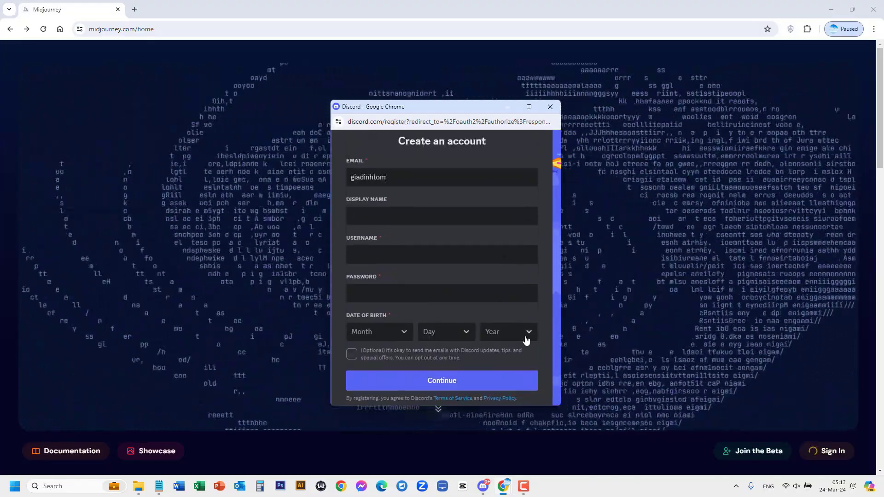
- Fill in the Discord registration form with an e-mail, display name and username
{"action": "key", "text": "Tab"}
{"action": "key", "text": "Tab"}
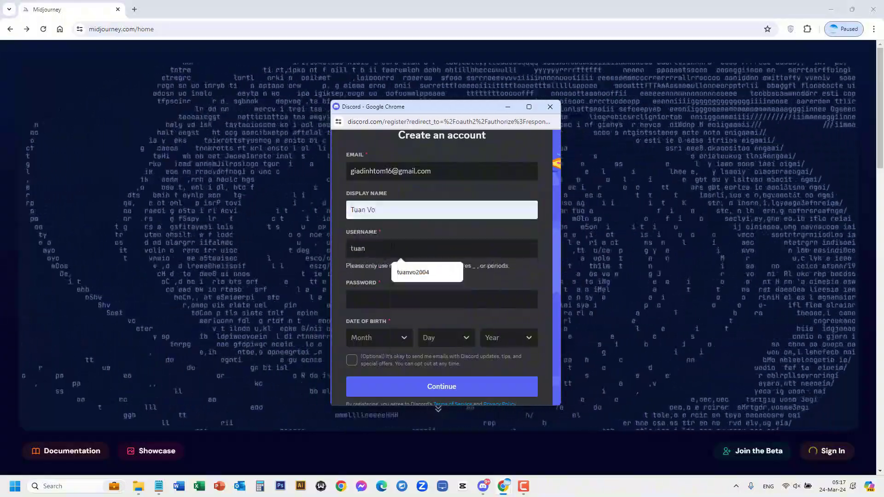
{"action": "key", "text": "Tab"}
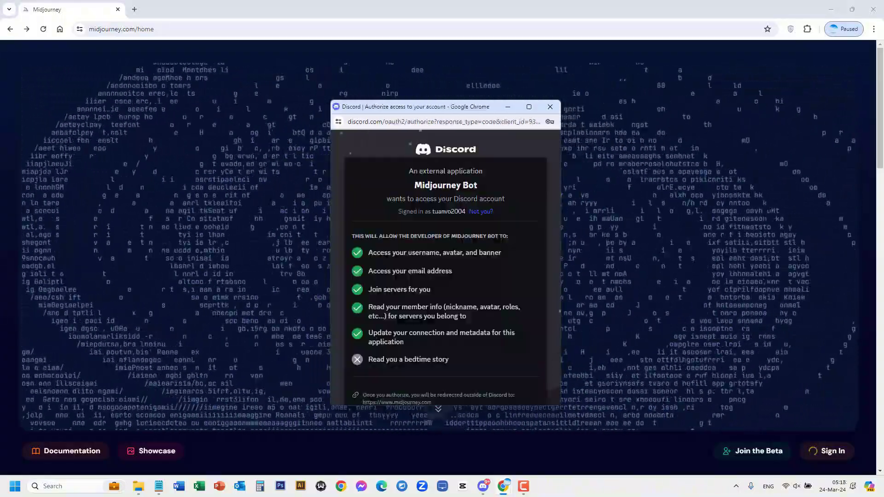
- Authorize the Midjourney Bot on the new account and accept the Midjourney server invite
{"action": "scroll", "coordinate": [501, 250], "scroll_direction": "down", "scroll_amount": 5}
{"action": "left_click", "coordinate": [530, 389]}
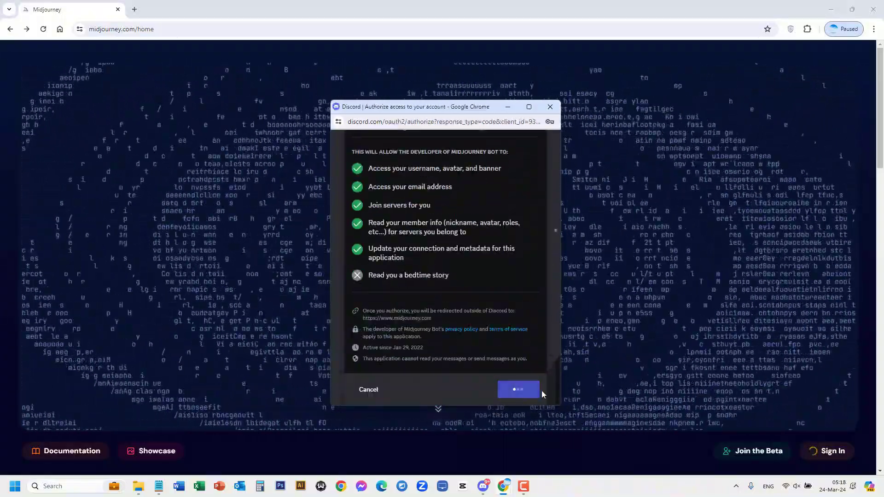
{"action": "left_click", "coordinate": [759, 453]}
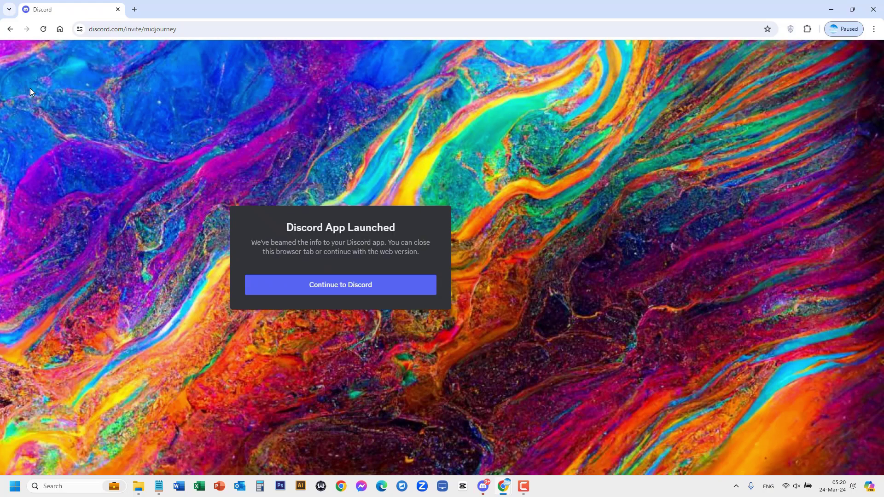
- From the account menu's Manage Subscription, pick monthly billing and subscribe to the $10 Basic Plan
{"action": "left_click", "coordinate": [10, 29]}
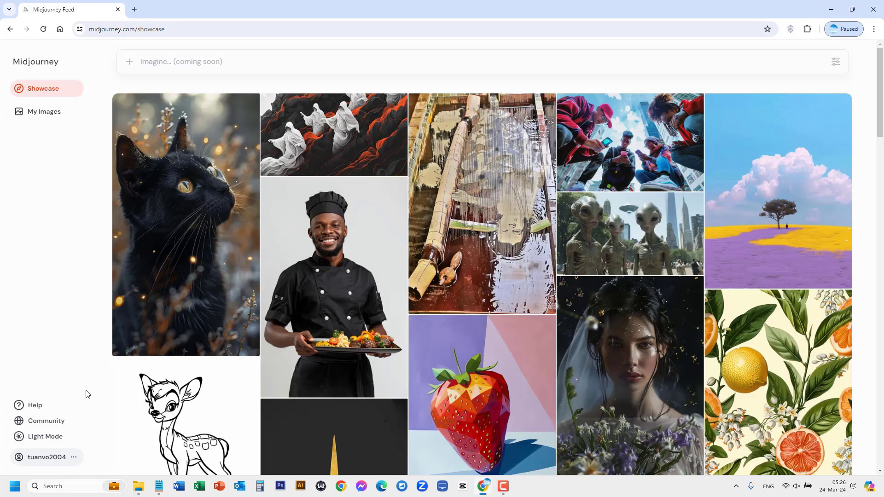
{"action": "left_click", "coordinate": [81, 459]}
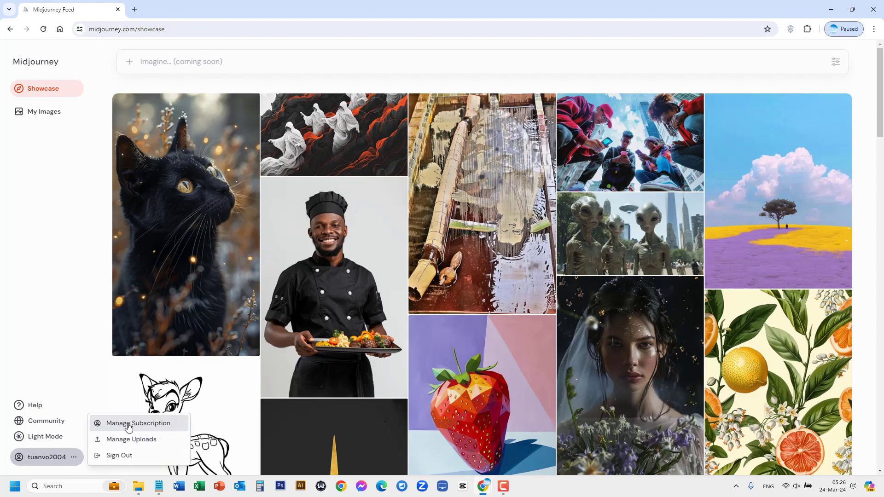
{"action": "left_click", "coordinate": [183, 428]}
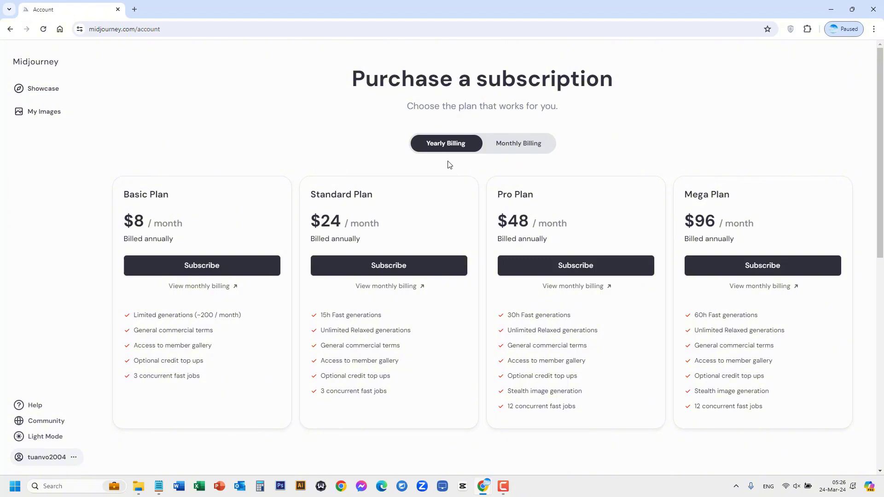
{"action": "left_click", "coordinate": [535, 148]}
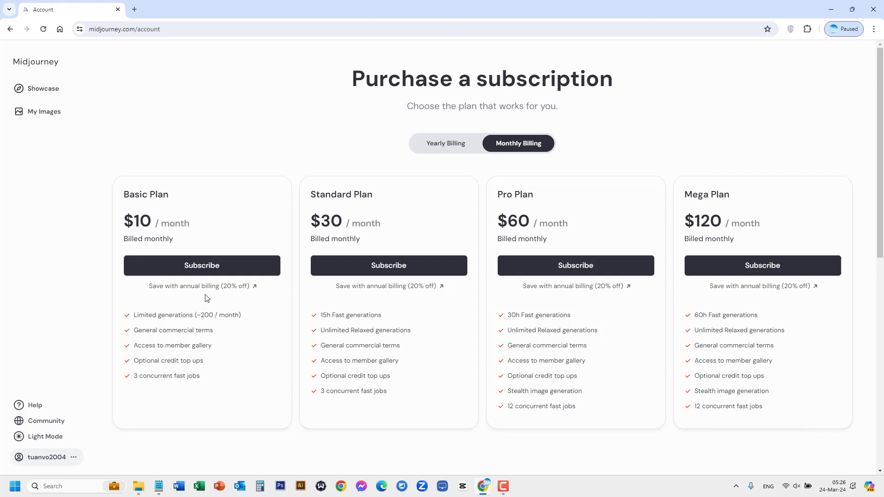
{"action": "left_click", "coordinate": [205, 266]}
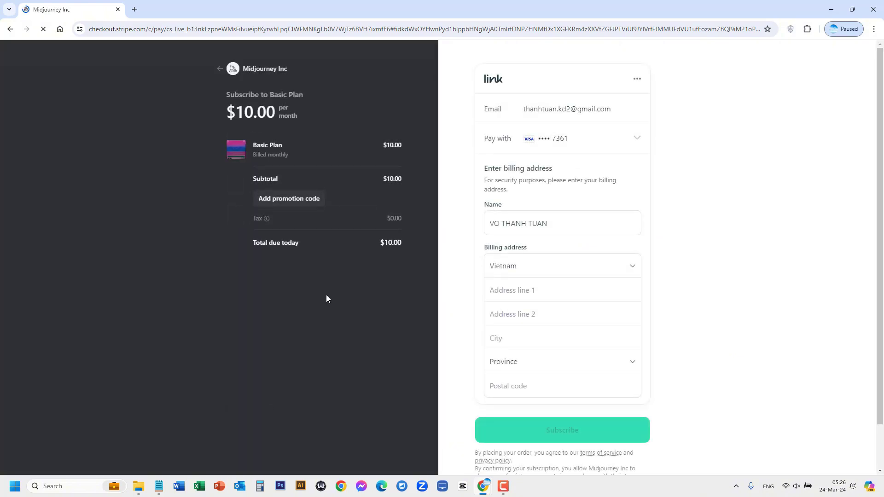
{"action": "scroll", "coordinate": [655, 164], "scroll_direction": "down", "scroll_amount": 1}
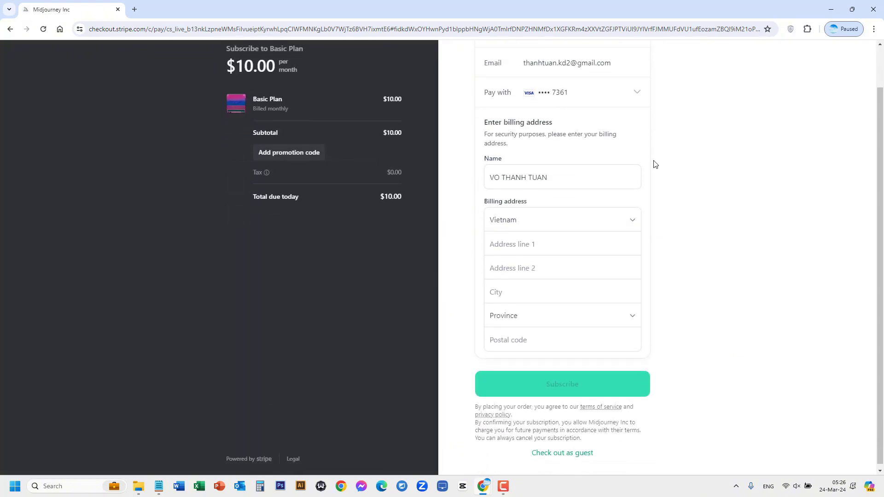
{"action": "scroll", "coordinate": [675, 119], "scroll_direction": "up", "scroll_amount": 1}
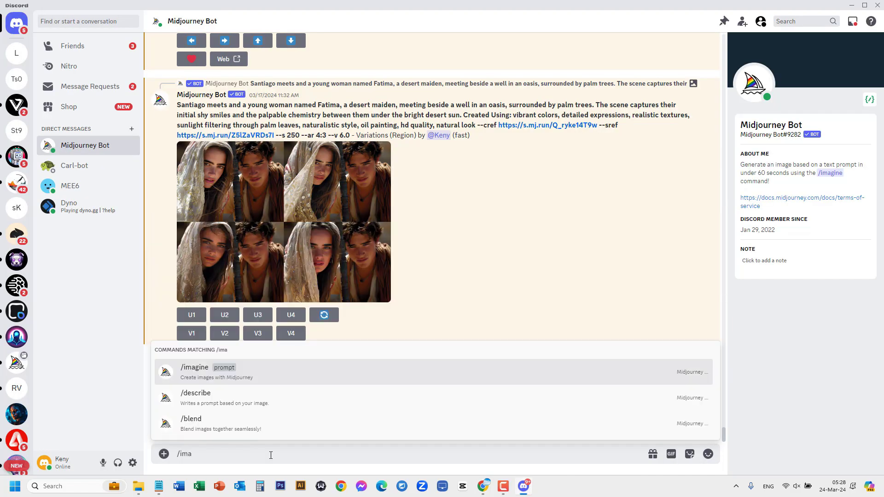
- Generate the milk-stream levitation prompt (--ar 3:4 --s 250) with /imagine and preview the resulting grid
{"action": "key", "text": "Up"}
{"action": "key", "text": "Down"}
{"action": "key", "text": "Tab"}
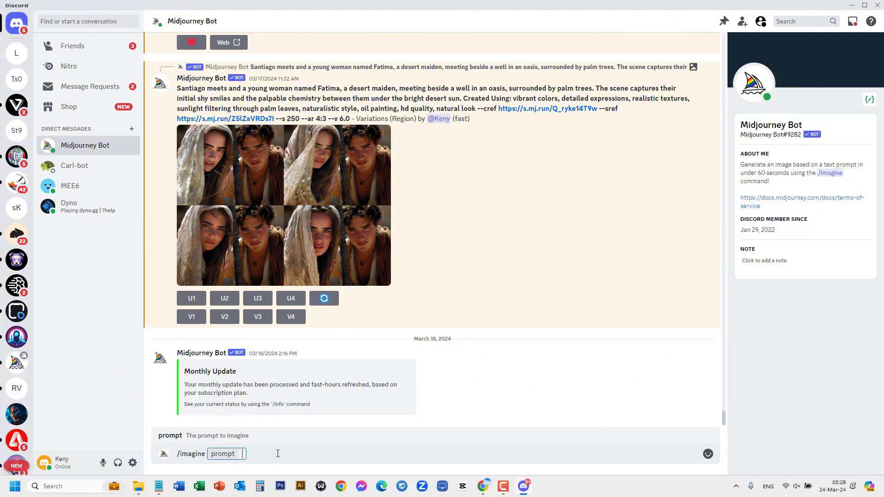
{"action": "type", "text": "photography of milk stream, levitation photography, material for design, design element, isolated on white background --ar 3:4"}
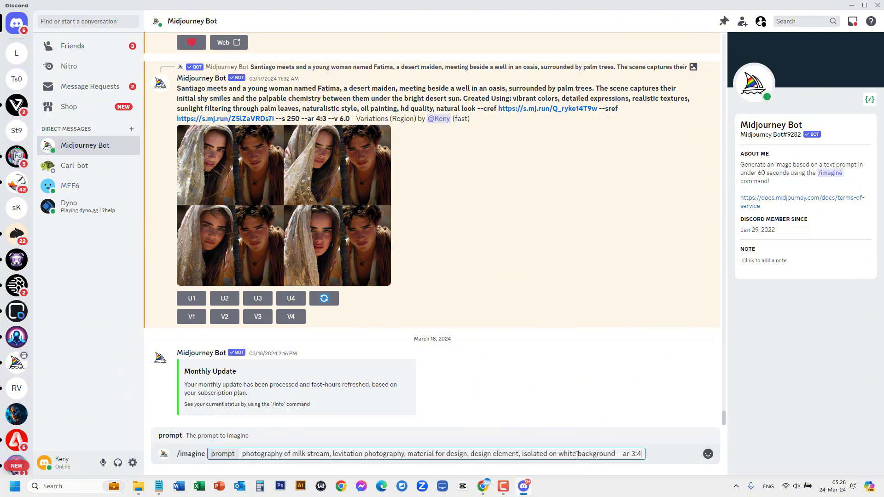
{"action": "double_click", "coordinate": [300, 455]}
{"action": "left_click", "coordinate": [639, 455]}
{"action": "key", "text": "Return"}
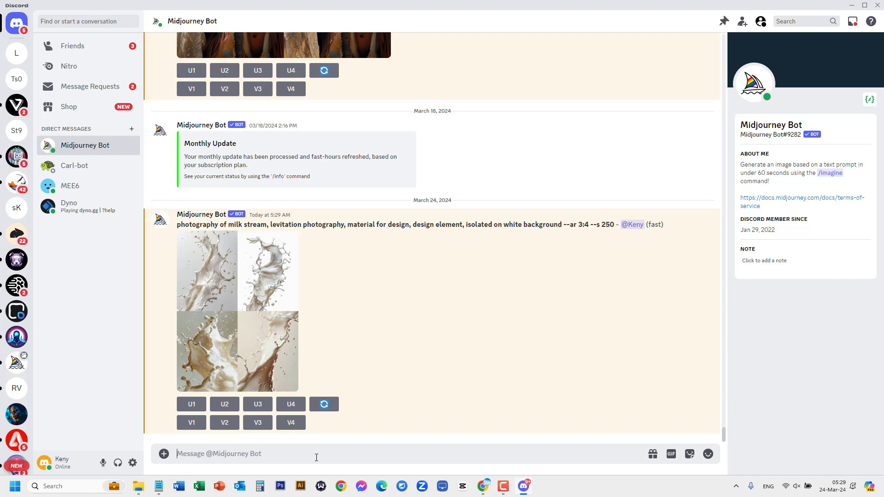
{"action": "mouse_move", "coordinate": [405, 306]}
{"action": "left_click", "coordinate": [283, 276]}
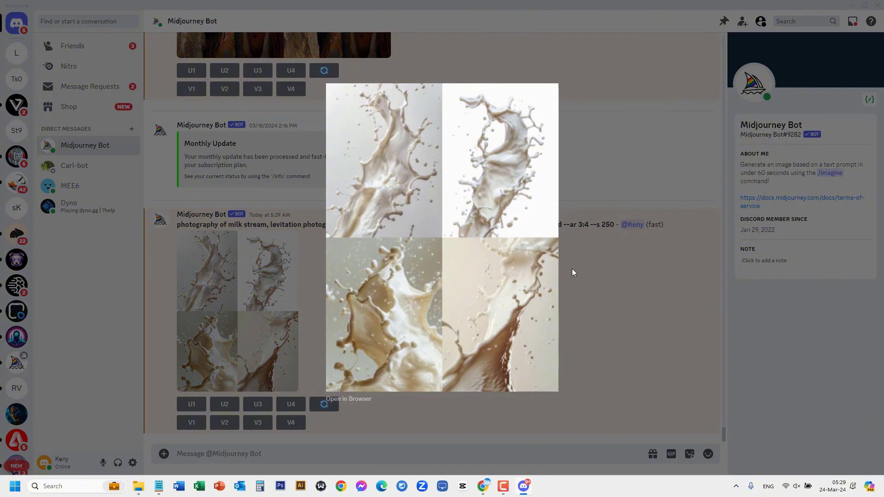
{"action": "left_click", "coordinate": [593, 300]}
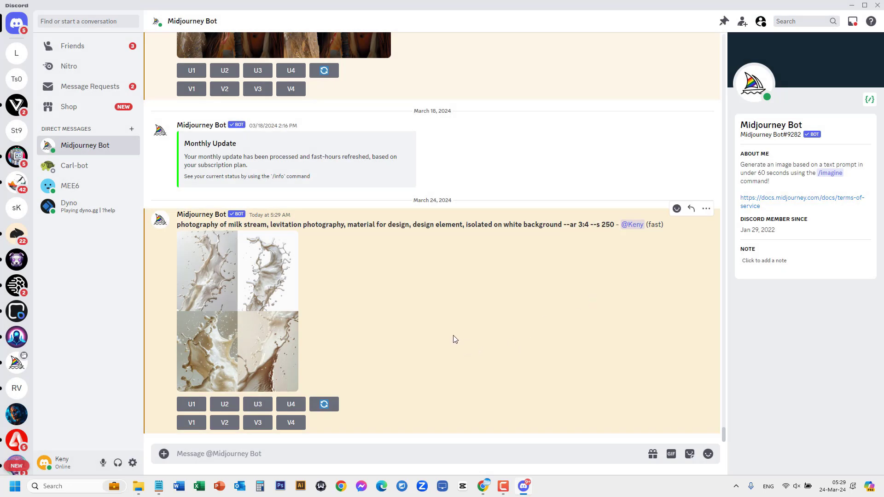
- Submit the falling-pineapple prompt via /imagine, correcting the word to pineapple, and preview the grid
{"action": "left_click", "coordinate": [266, 453]}
{"action": "type", "text": "/"}
{"action": "key", "text": "Return"}
{"action": "type", "text": "photography of falling pinea, levitation photography, material for design, white background --ar 3:4"}
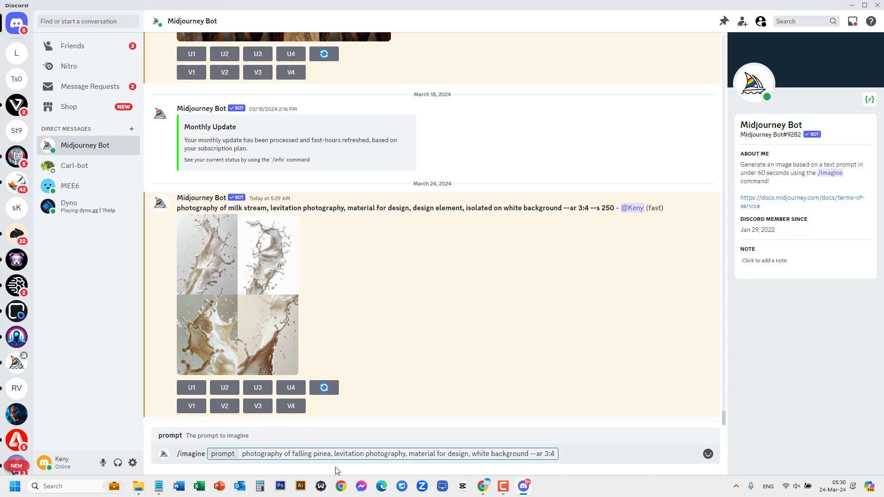
{"action": "type", "text": "pple"}
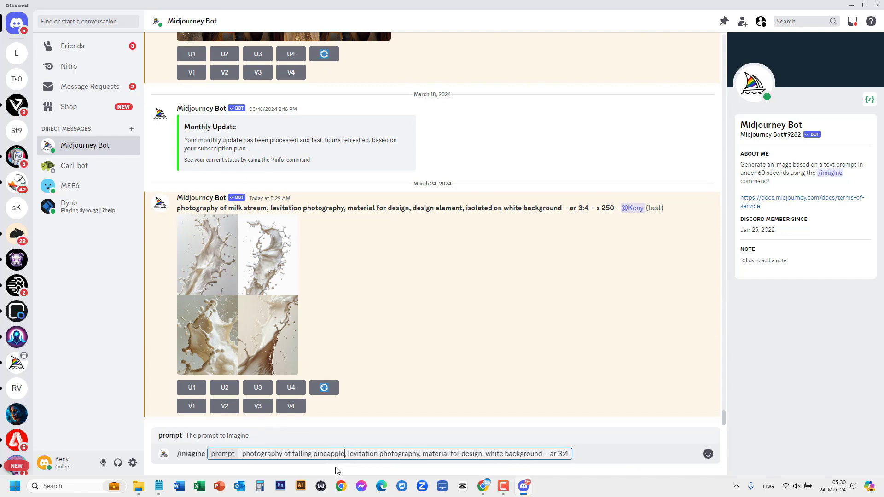
{"action": "key", "text": "Return"}
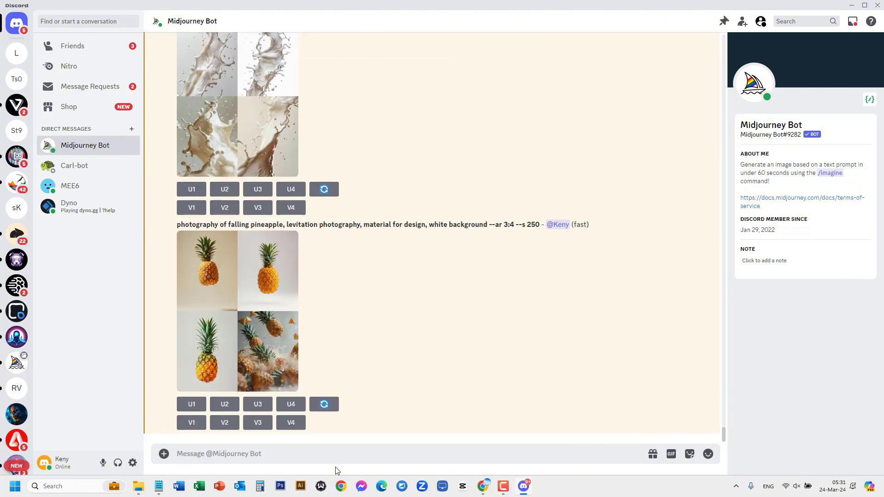
{"action": "left_click", "coordinate": [249, 282]}
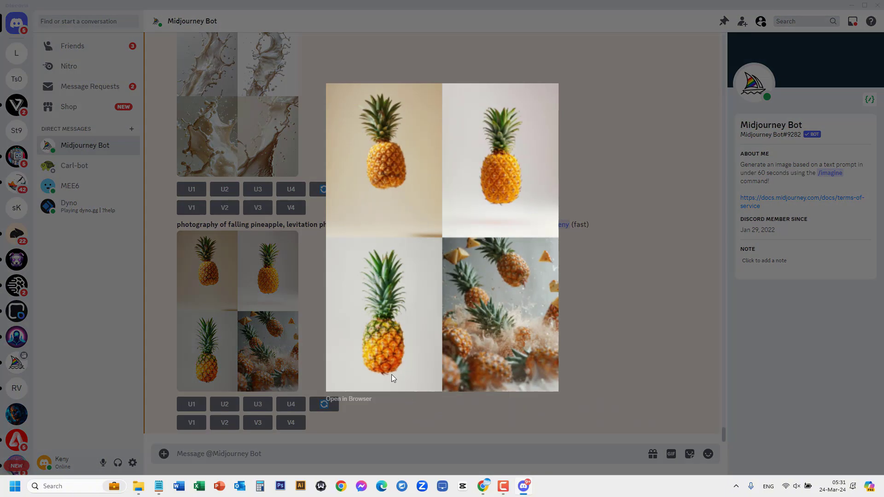
{"action": "left_click", "coordinate": [401, 420]}
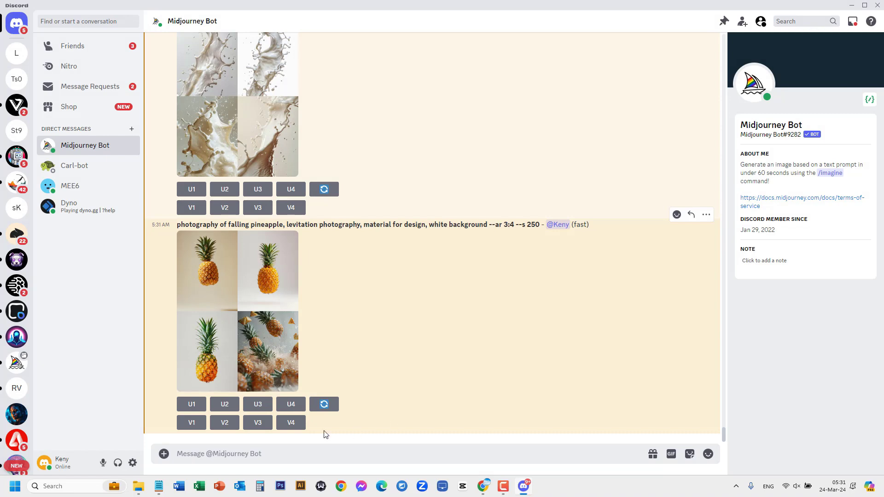
- Start an /imagine command with the pasted apple-slices prompt
{"action": "left_click", "coordinate": [317, 454]}
{"action": "type", "text": "/im"}
{"action": "key", "text": "Return"}
{"action": "type", "text": "whole apple cut in slices, photography of apple slices, levitation photography, material for design, isolated on white background --ar 3:4"}
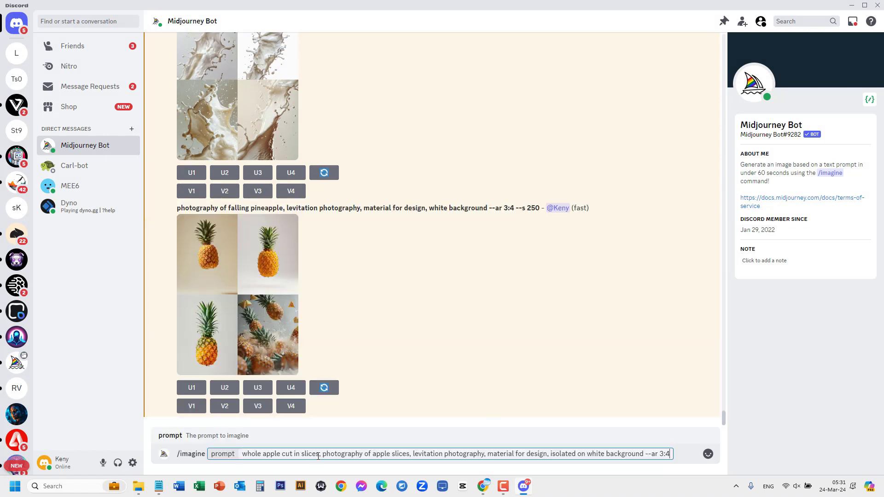
- Replace both 'apple' words with 'pineapple', submit, and preview the sliced-pineapple grid
{"action": "double_click", "coordinate": [266, 209]}
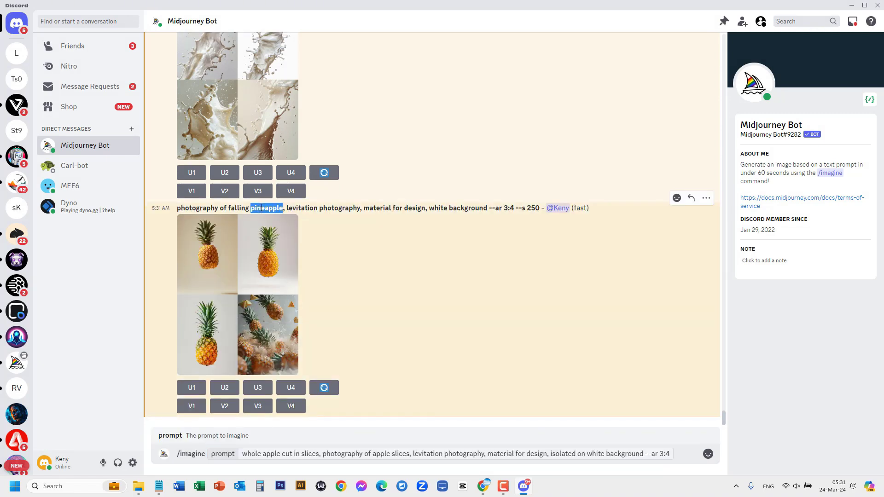
{"action": "key", "text": "ctrl+c"}
{"action": "double_click", "coordinate": [273, 454]}
{"action": "key", "text": "ctrl+v"}
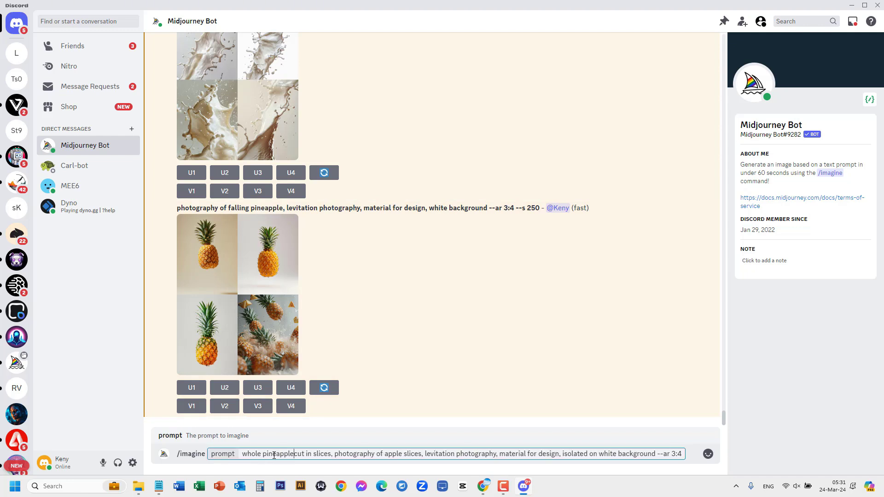
{"action": "double_click", "coordinate": [394, 454]}
{"action": "key", "text": "ctrl+v"}
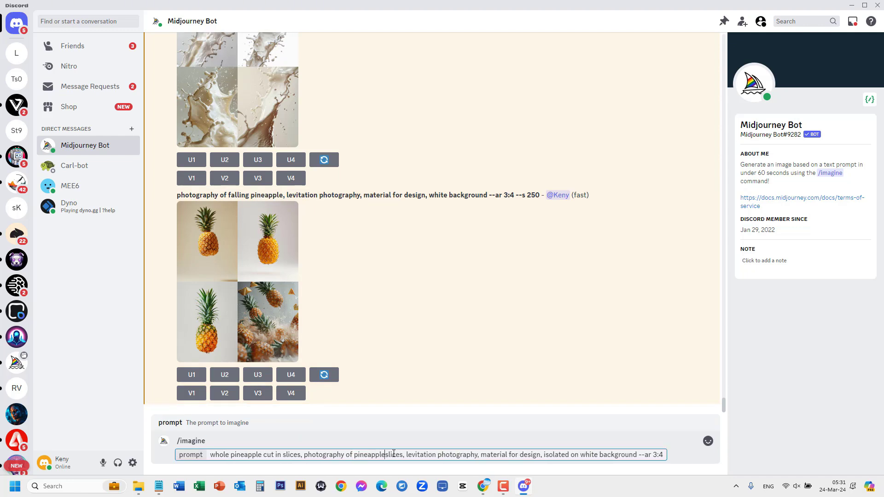
{"action": "key", "text": "Return"}
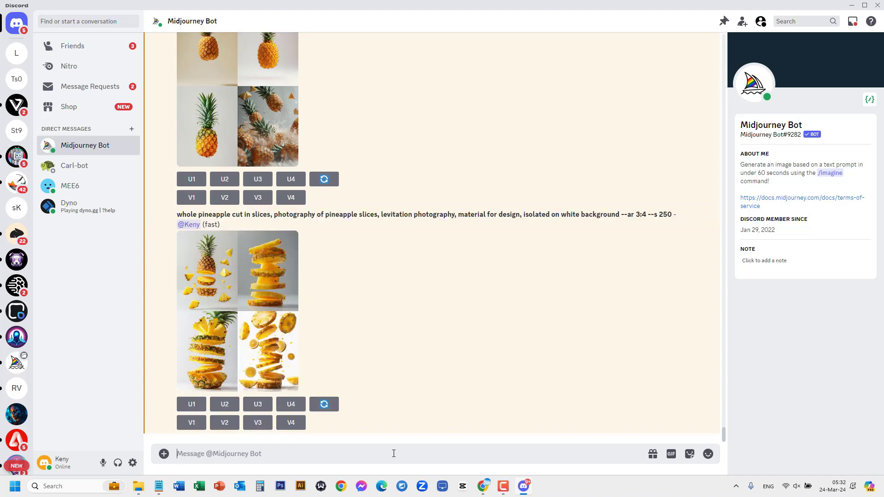
{"action": "left_click", "coordinate": [281, 284]}
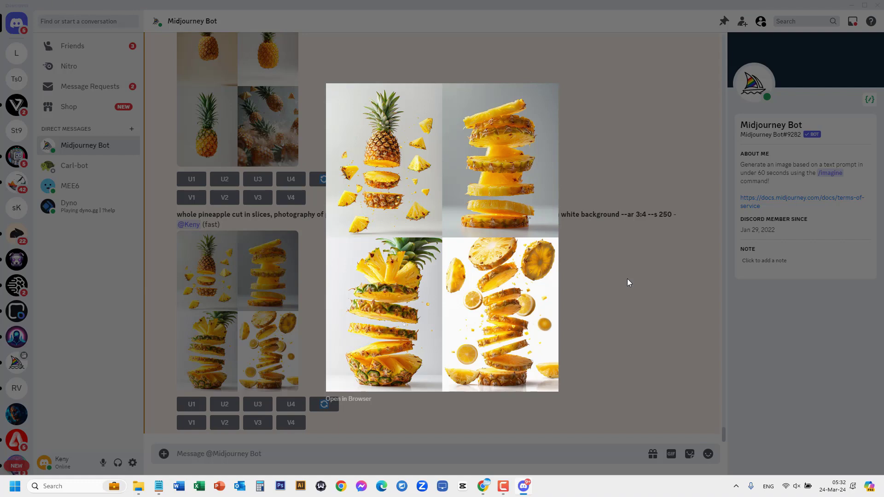
{"action": "left_click", "coordinate": [628, 278]}
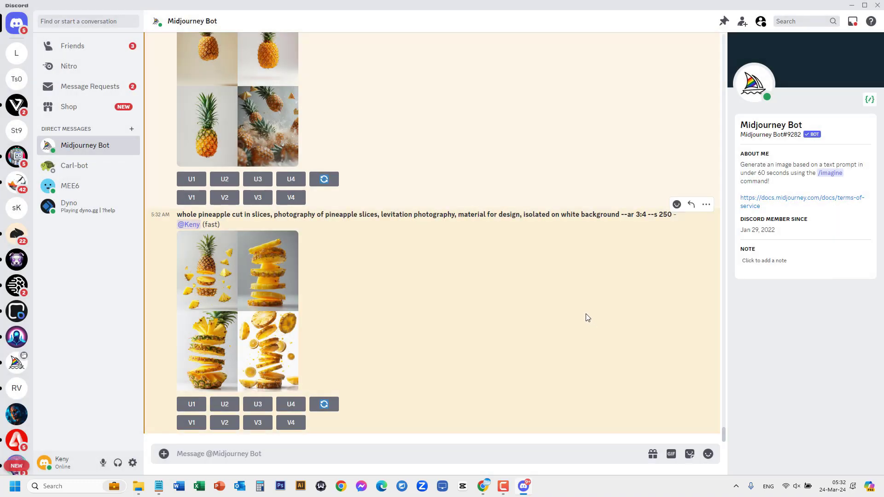
- Submit the abstract graphic design elements prompt (--ar 3:4 --s 250) via /imagine and enlarge the grid
{"action": "left_click", "coordinate": [262, 453]}
{"action": "type", "text": "/imagine"}
{"action": "key", "text": "ctrl+v"}
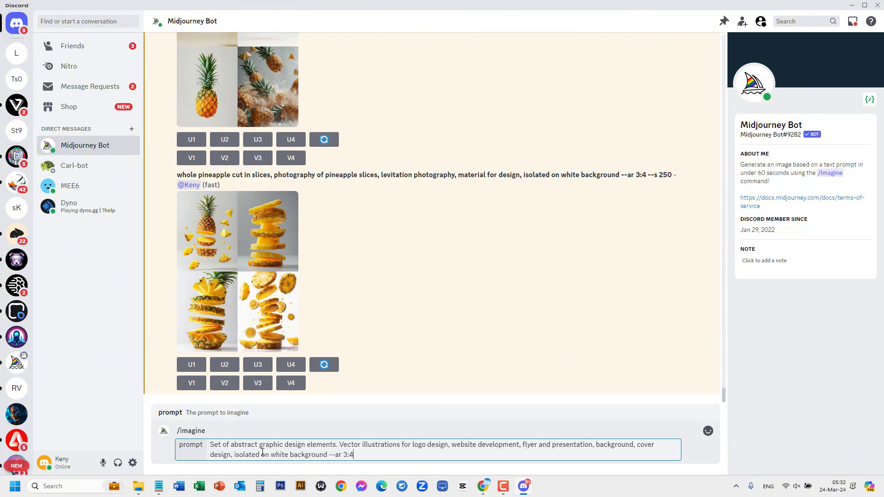
{"action": "key", "text": "Return"}
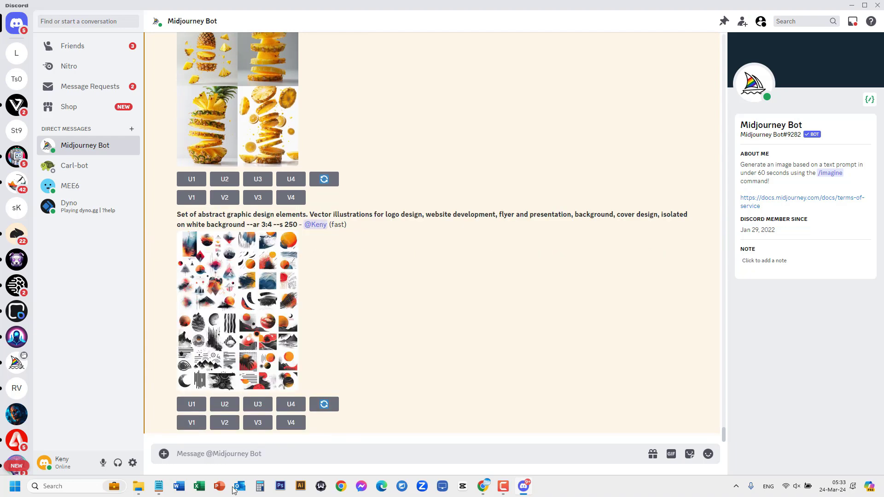
{"action": "left_click", "coordinate": [221, 358]}
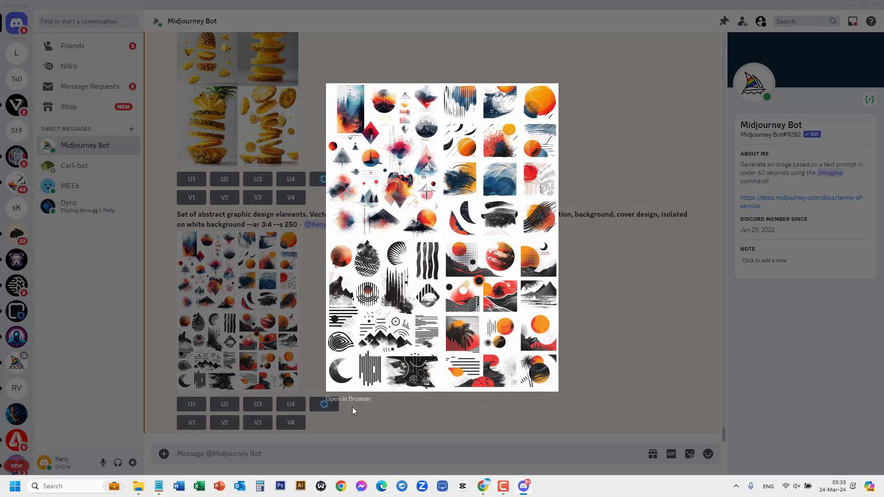
- Close the viewer and submit the minimalist flat business-icons prompt with /imagine
{"action": "left_click", "coordinate": [640, 361]}
{"action": "type", "text": "/im"}
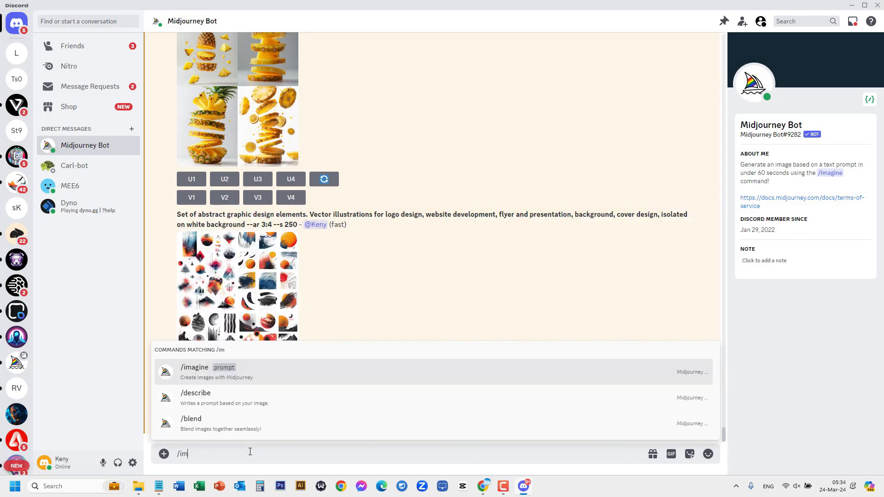
{"action": "key", "text": "Return"}
{"action": "key", "text": "ctrl+v"}
{"action": "mouse_move", "coordinate": [538, 404]}
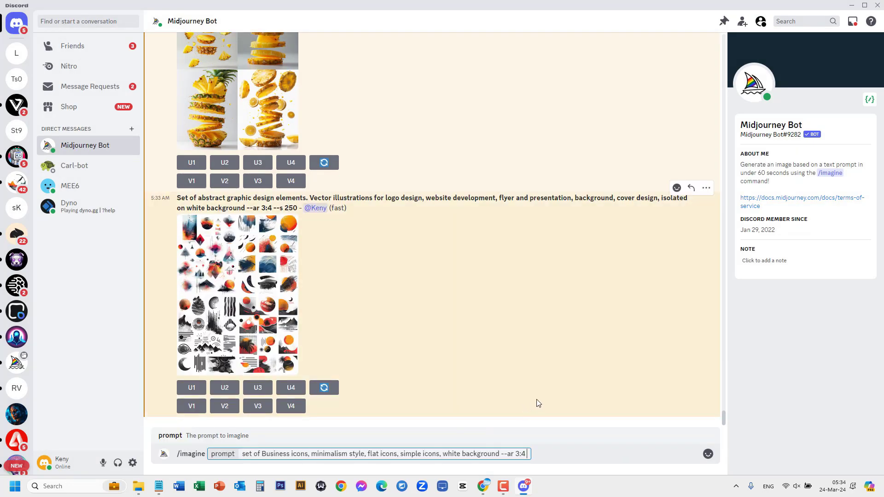
{"action": "key", "text": "Return"}
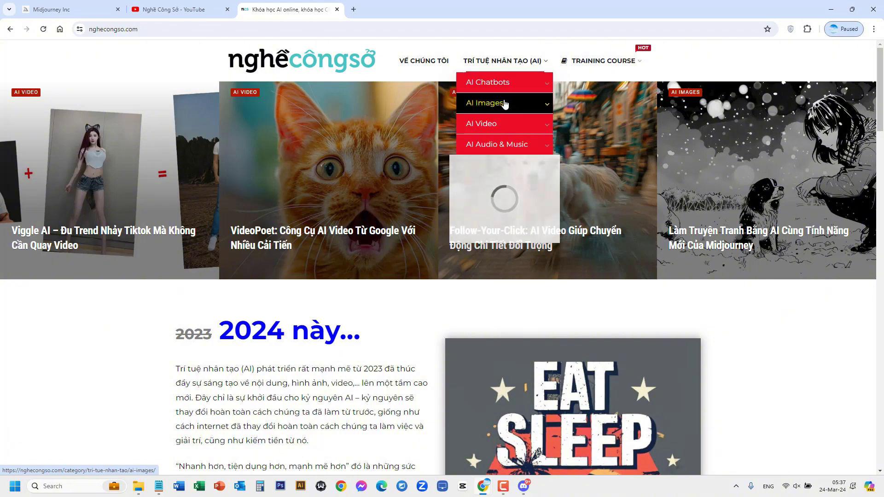
- Open the AI Images category, browse its article list, and return to the top of the page
{"action": "left_click", "coordinate": [505, 102]}
{"action": "scroll", "coordinate": [883, 243], "scroll_direction": "down", "scroll_amount": 2}
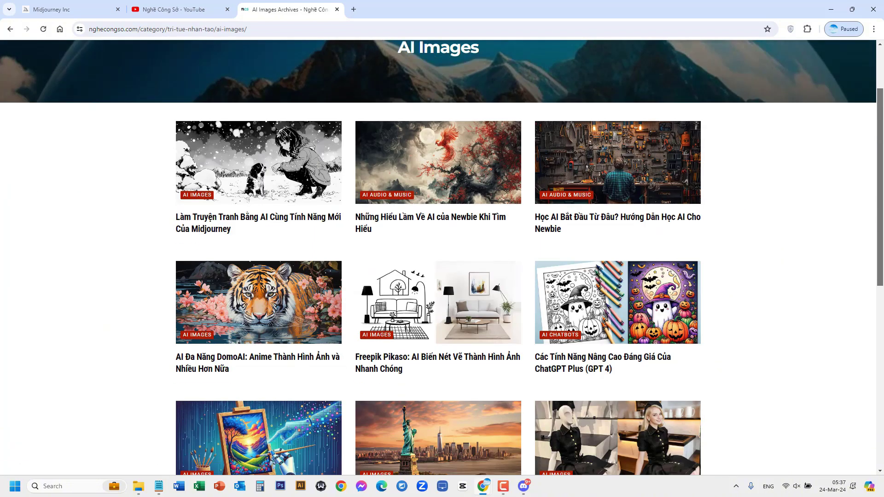
{"action": "scroll", "coordinate": [883, 243], "scroll_direction": "down", "scroll_amount": 2}
{"action": "scroll", "coordinate": [883, 244], "scroll_direction": "down", "scroll_amount": 2}
{"action": "scroll", "coordinate": [883, 244], "scroll_direction": "down", "scroll_amount": 1}
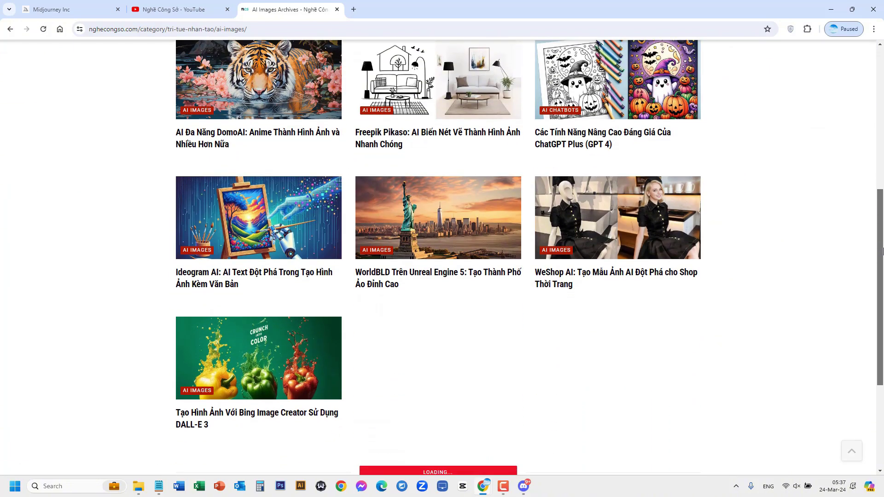
{"action": "scroll", "coordinate": [883, 243], "scroll_direction": "down", "scroll_amount": 2}
{"action": "scroll", "coordinate": [883, 243], "scroll_direction": "down", "scroll_amount": 2}
{"action": "scroll", "coordinate": [883, 352], "scroll_direction": "down", "scroll_amount": 3}
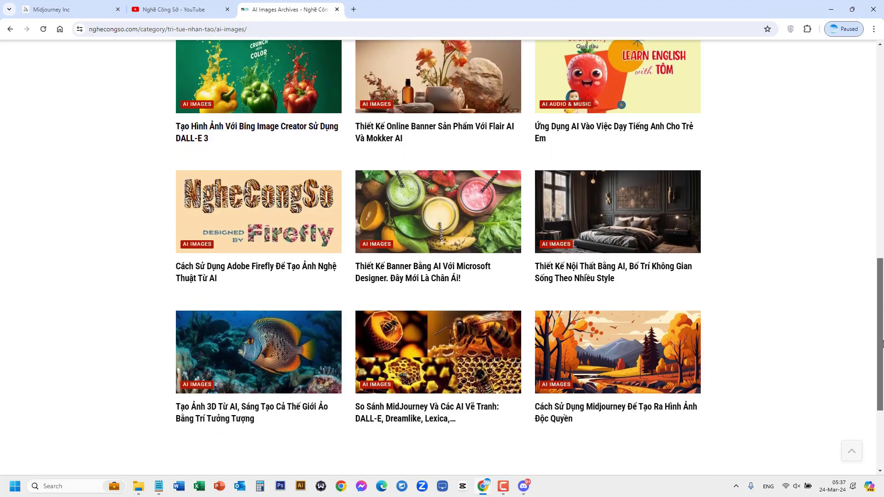
{"action": "left_click_drag", "start_coordinate": [883, 352], "coordinate": [883, 131]}
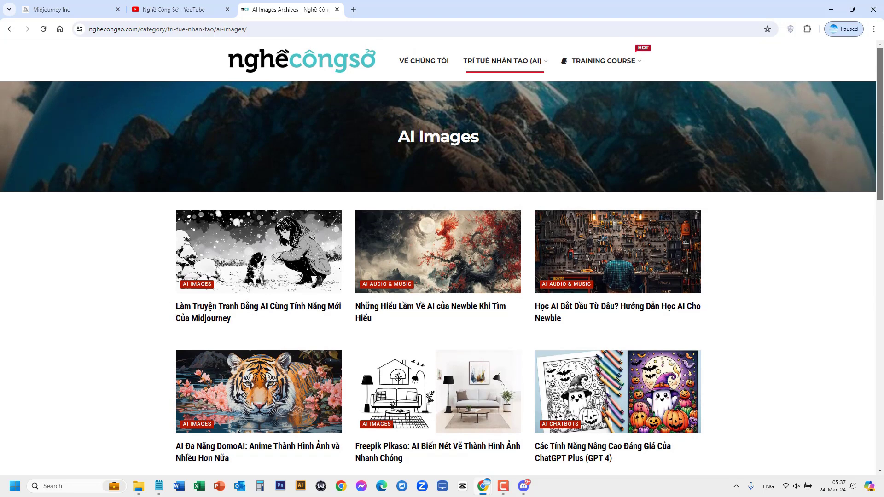